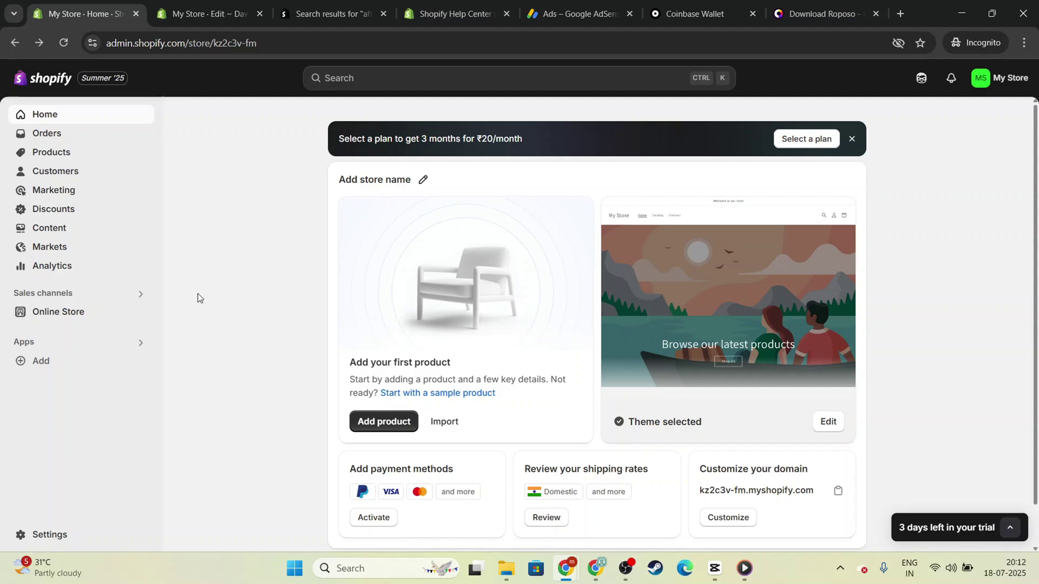
Start a new product from the store's Products section.
click(65, 158)
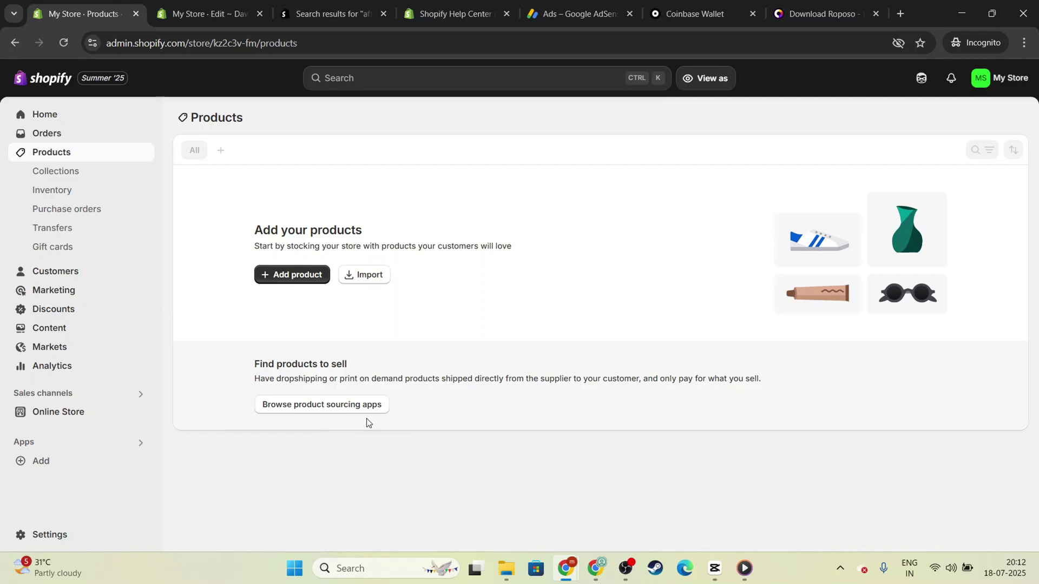
click(304, 274)
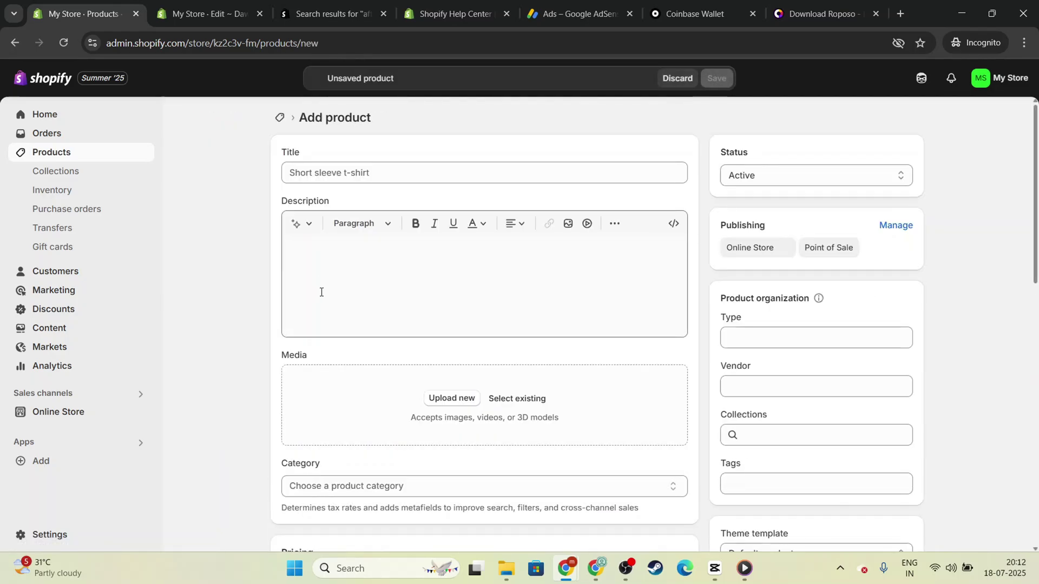
Look over the new product form's vendor, pricing, inventory, shipping and variants sections.
click(769, 387)
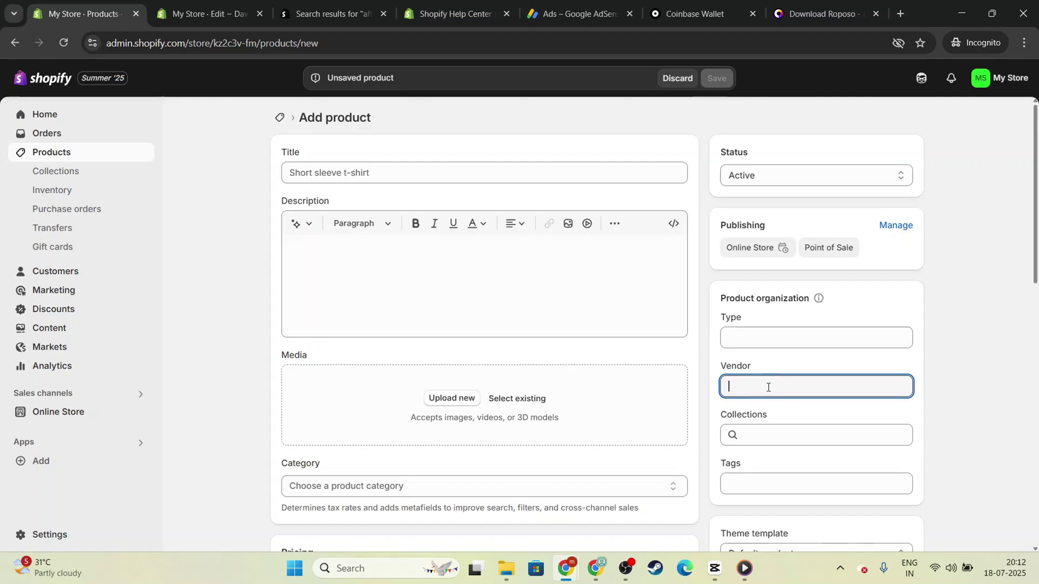
scroll(779, 414, down, 1)
scroll(778, 412, down, 6)
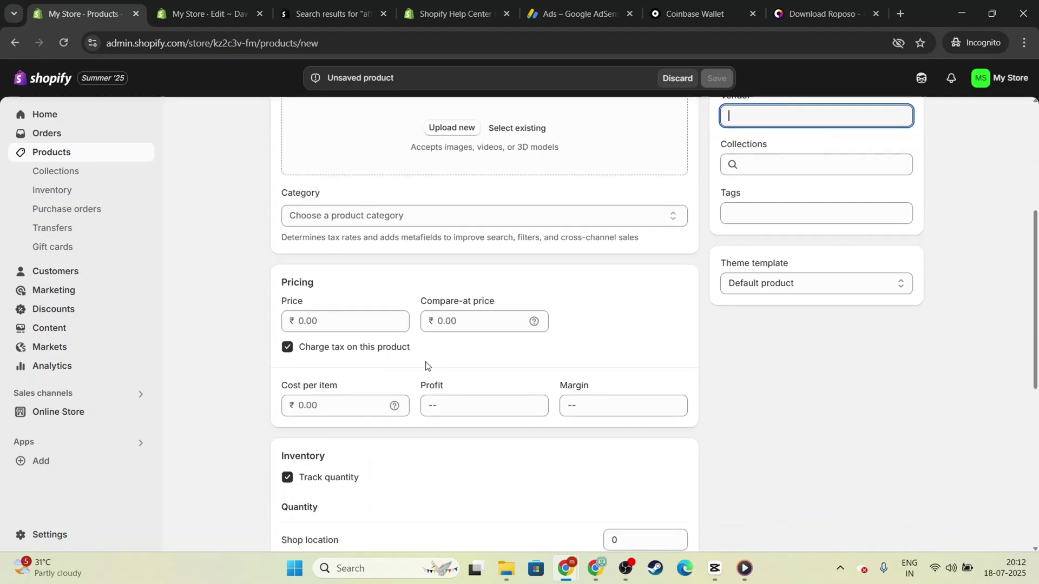
scroll(412, 352, down, 1)
click(352, 252)
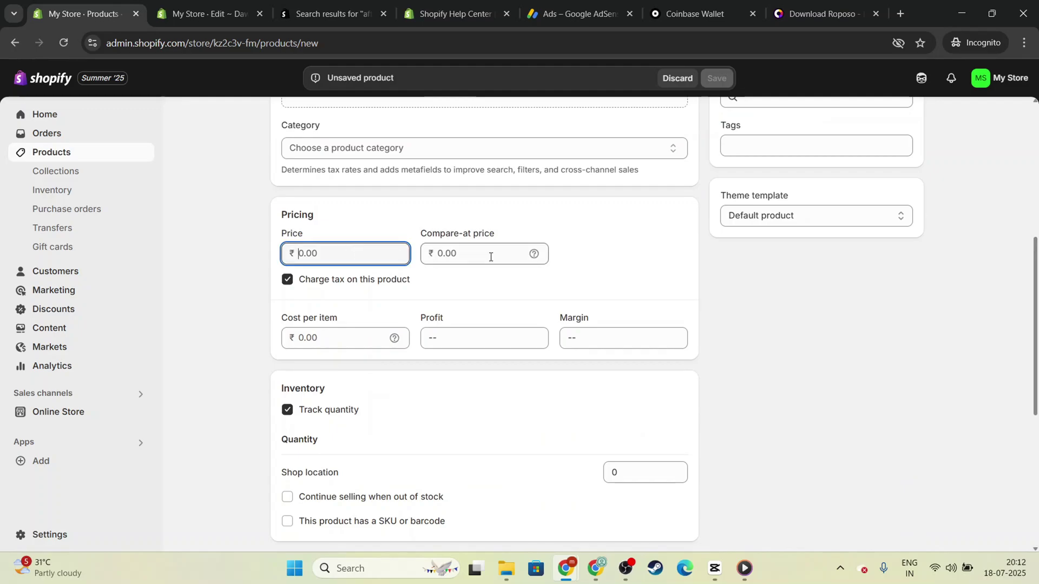
click(489, 257)
click(478, 339)
scroll(464, 375, down, 6)
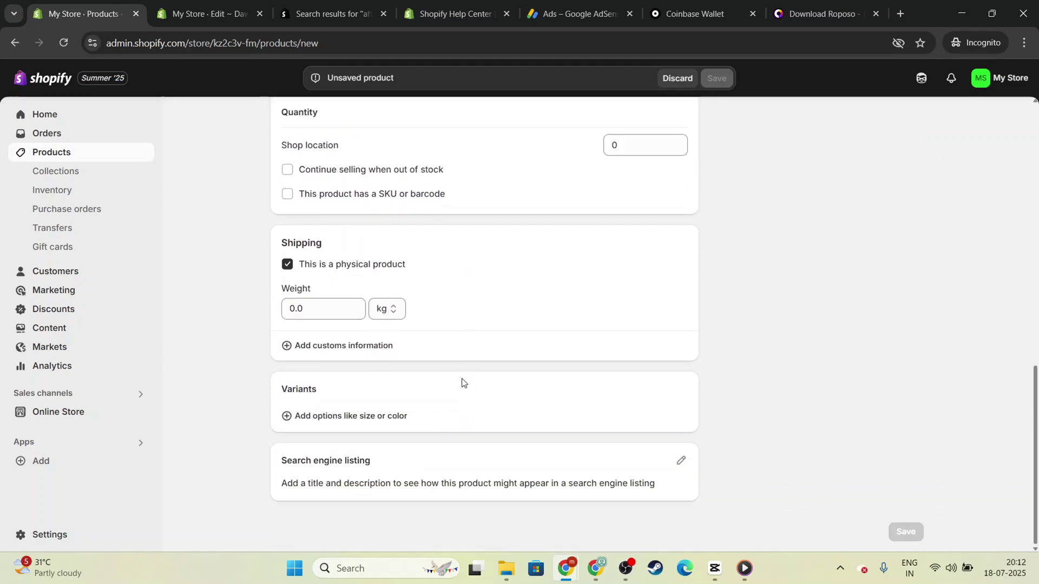
scroll(615, 383, up, 8)
scroll(615, 387, down, 7)
scroll(615, 387, down, 2)
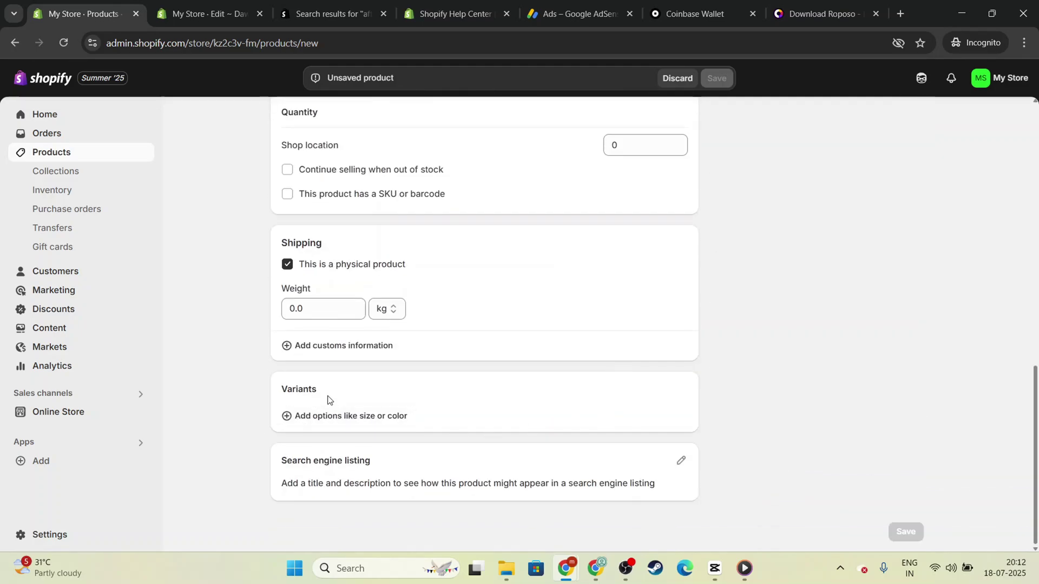
drag(323, 392, 270, 390)
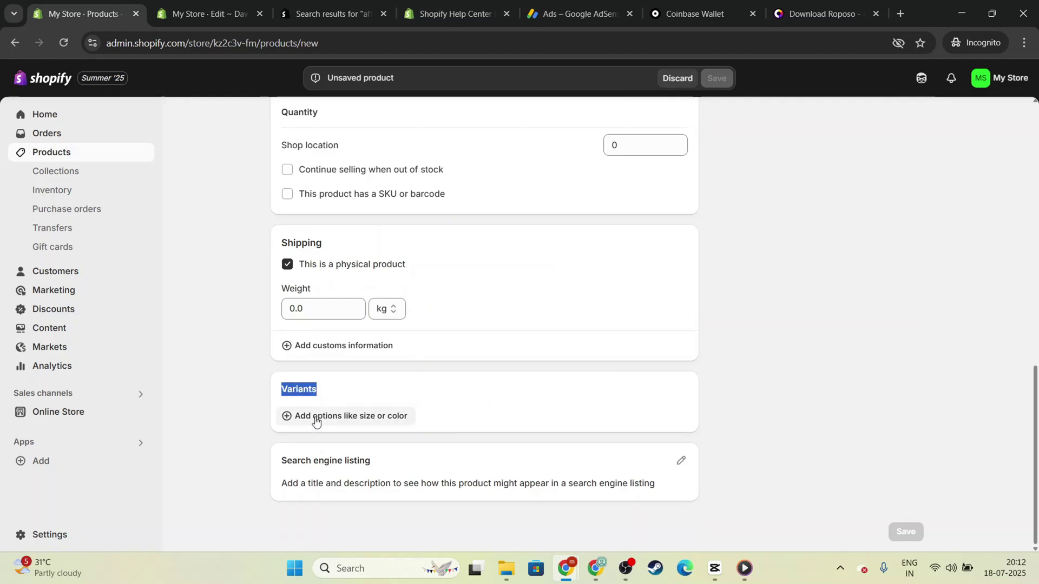
click(297, 418)
scroll(409, 413, down, 3)
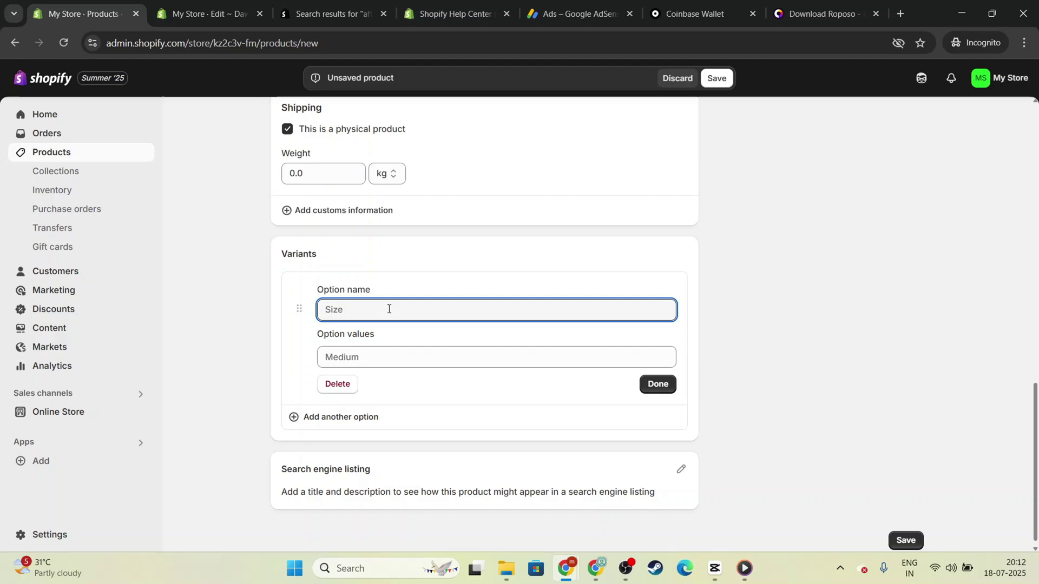
text(xl)
click(352, 364)
text(l)
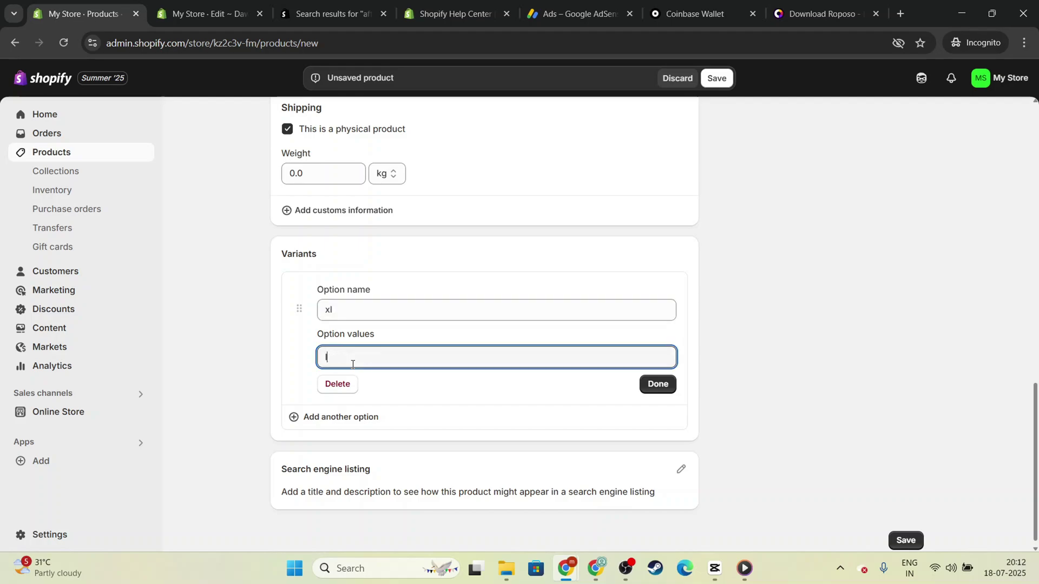
click(354, 386)
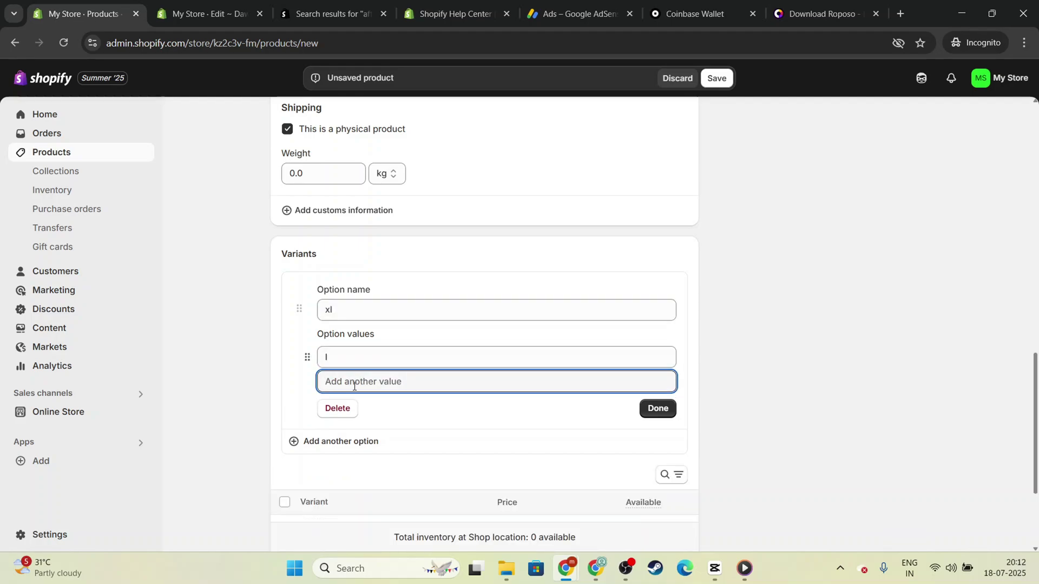
text(m)
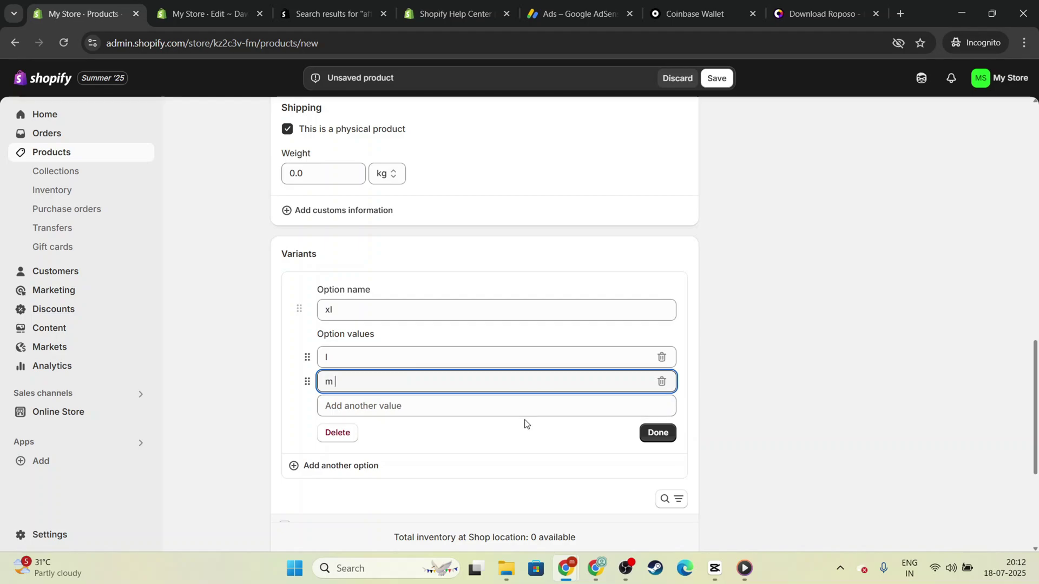
click(362, 406)
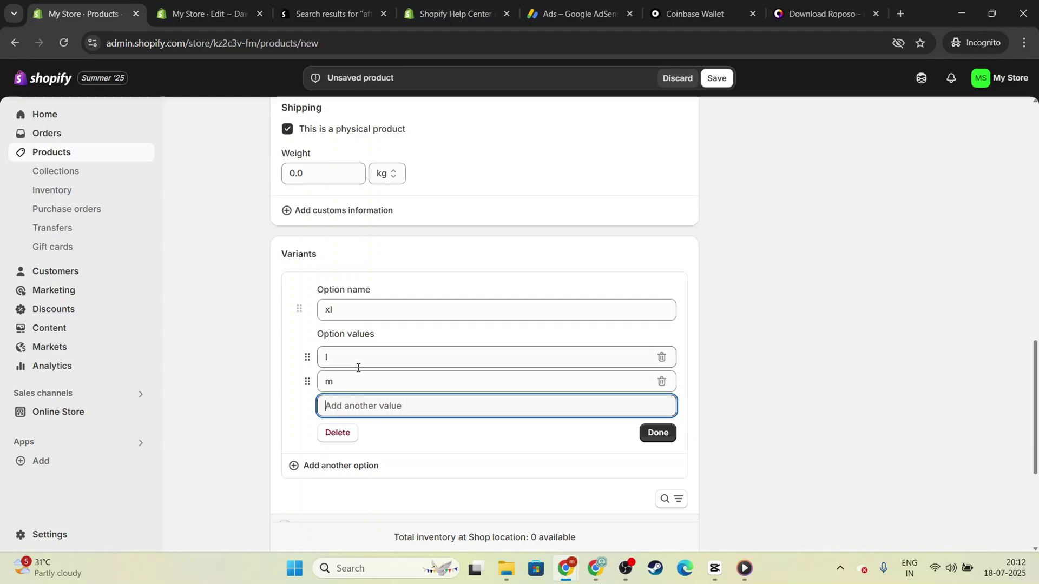
click(350, 436)
Add a variant option named "xl" with the single value 40-42 to the new product.
click(317, 418)
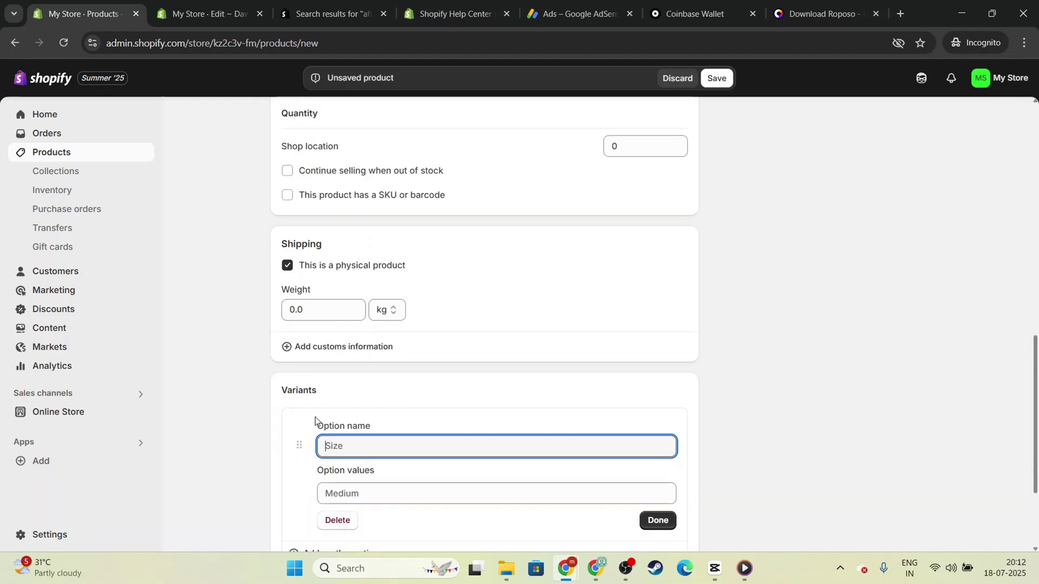
scroll(353, 420, down, 3)
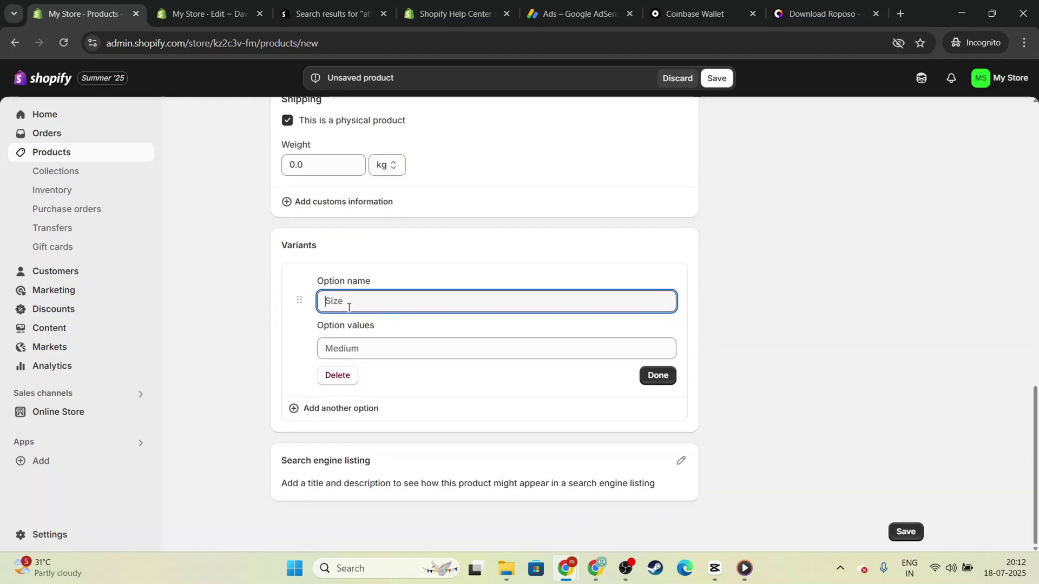
text(xl)
click(373, 346)
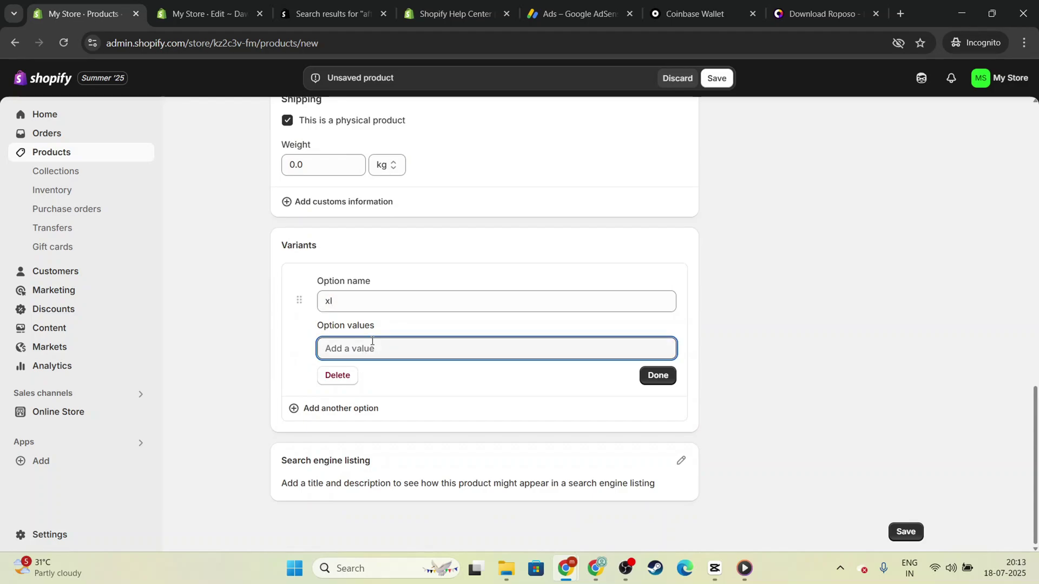
text(40-)
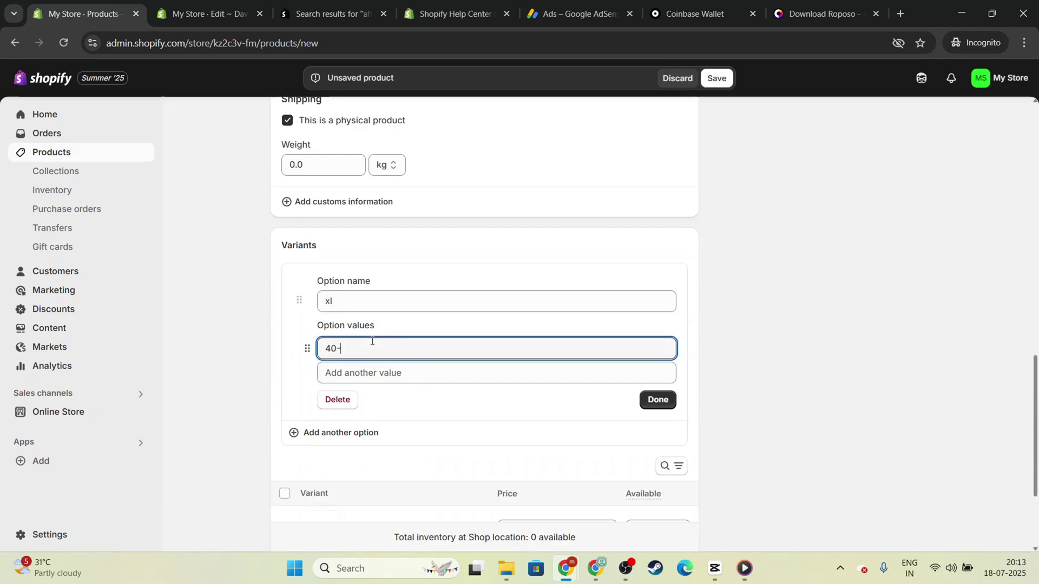
text(42)
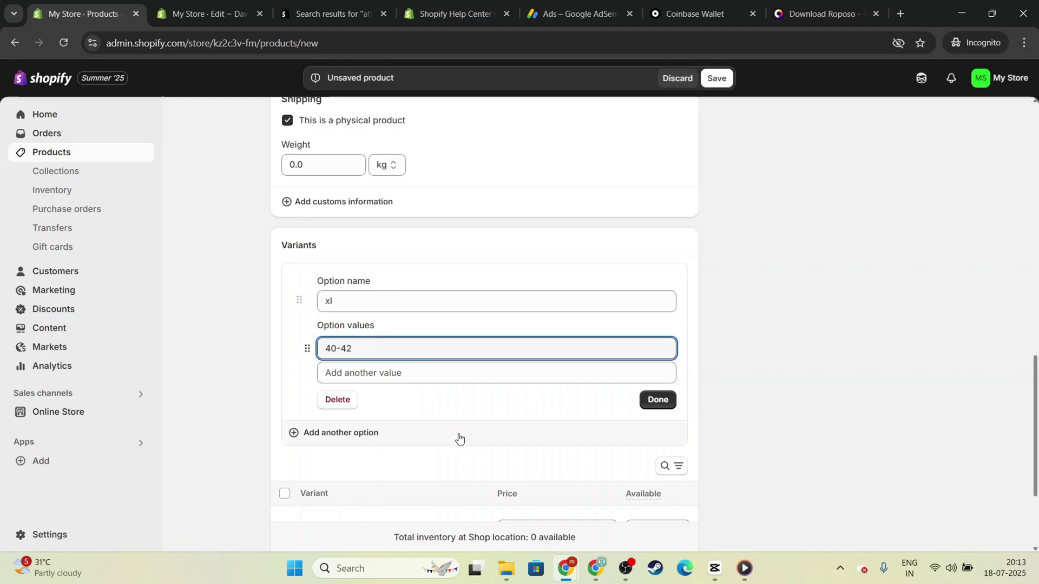
click(525, 412)
click(657, 400)
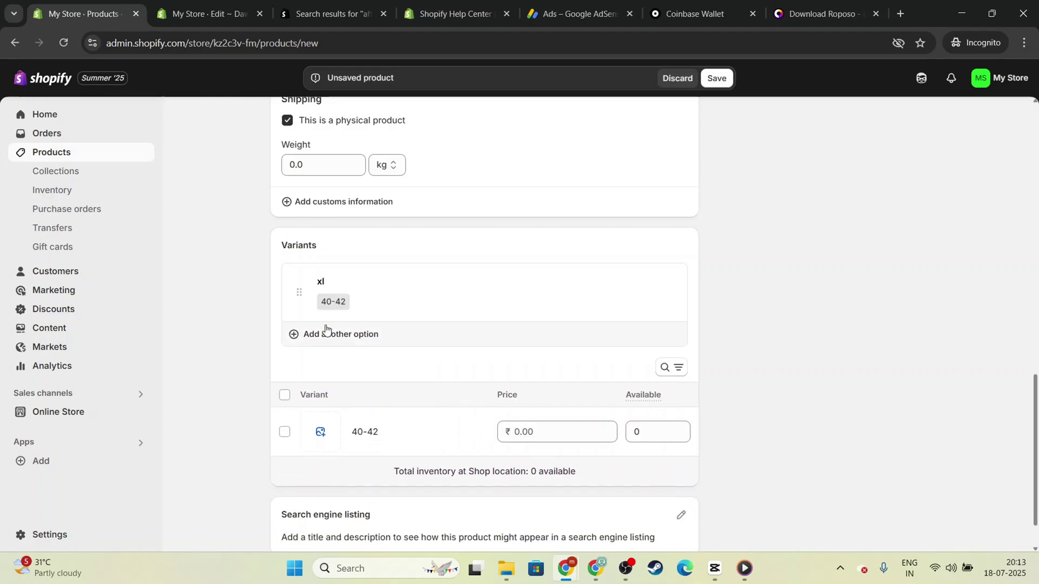
Add a second variant option named "m" with the value 34.
click(347, 339)
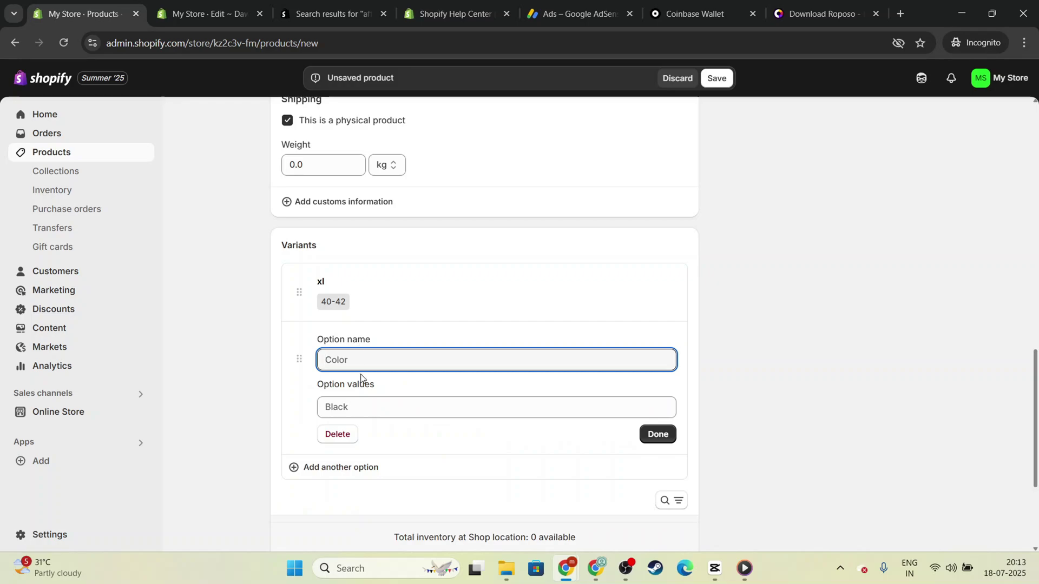
text(m)
click(373, 409)
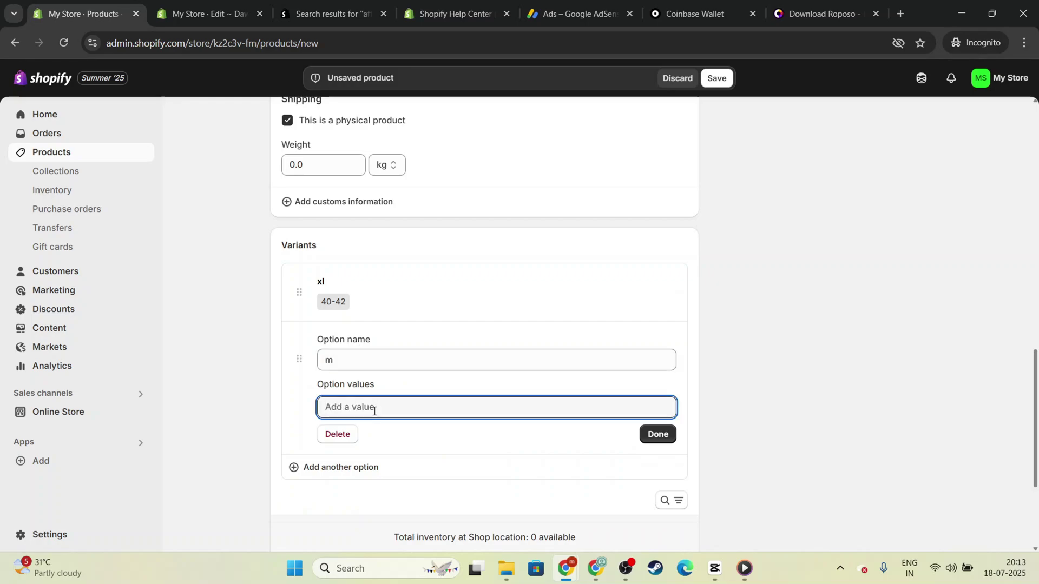
text(34)
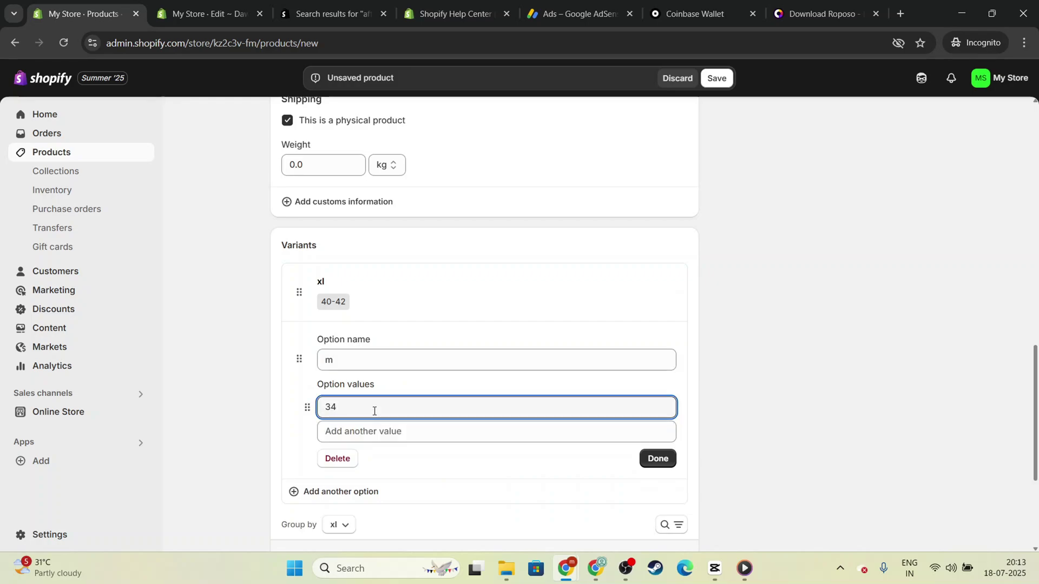
click(657, 458)
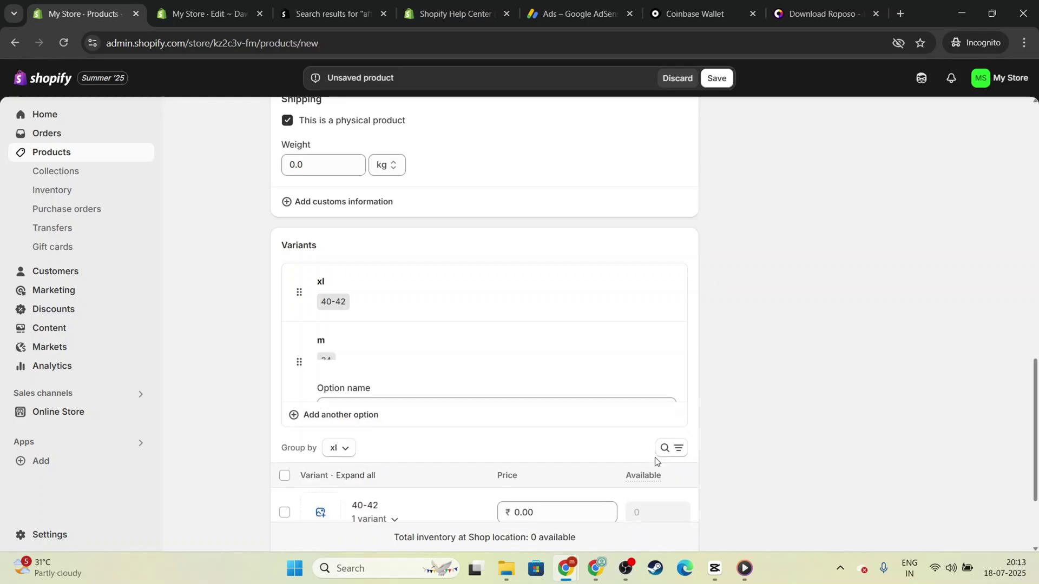
scroll(374, 373, down, 2)
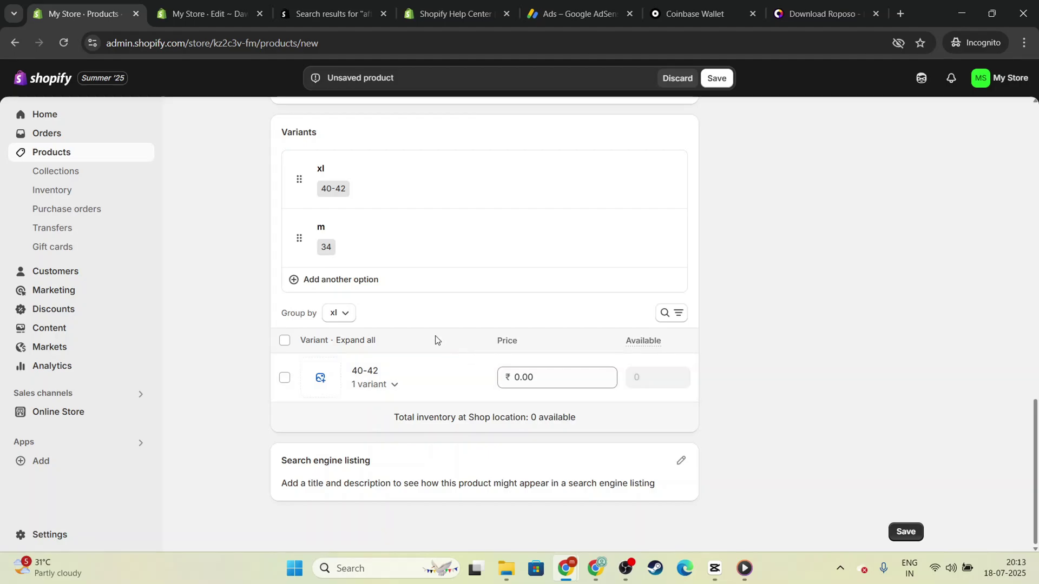
Open the Shopify App Store from the store's app recommendations.
scroll(429, 345, up, 15)
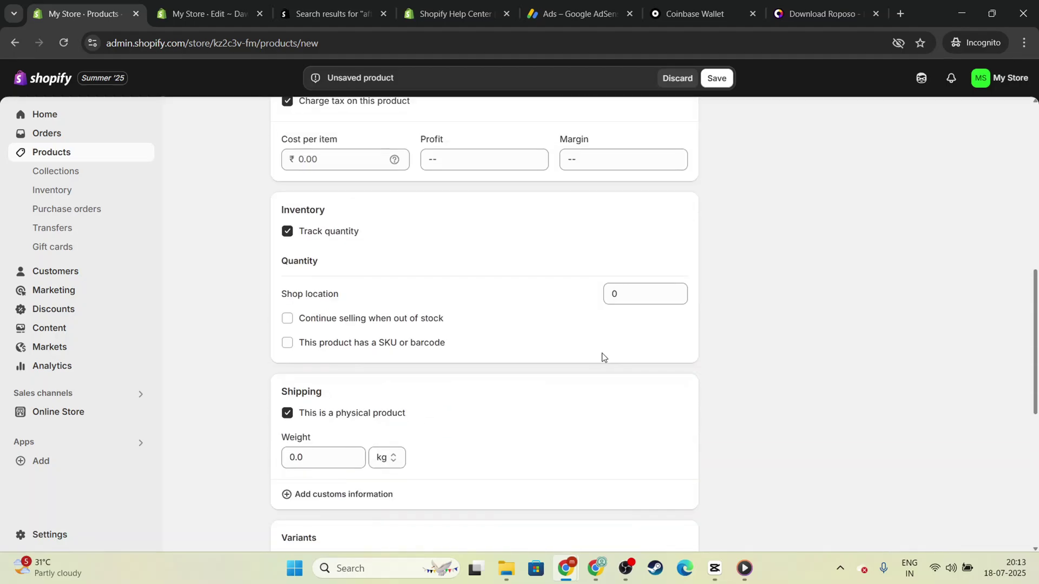
scroll(605, 355, up, 2)
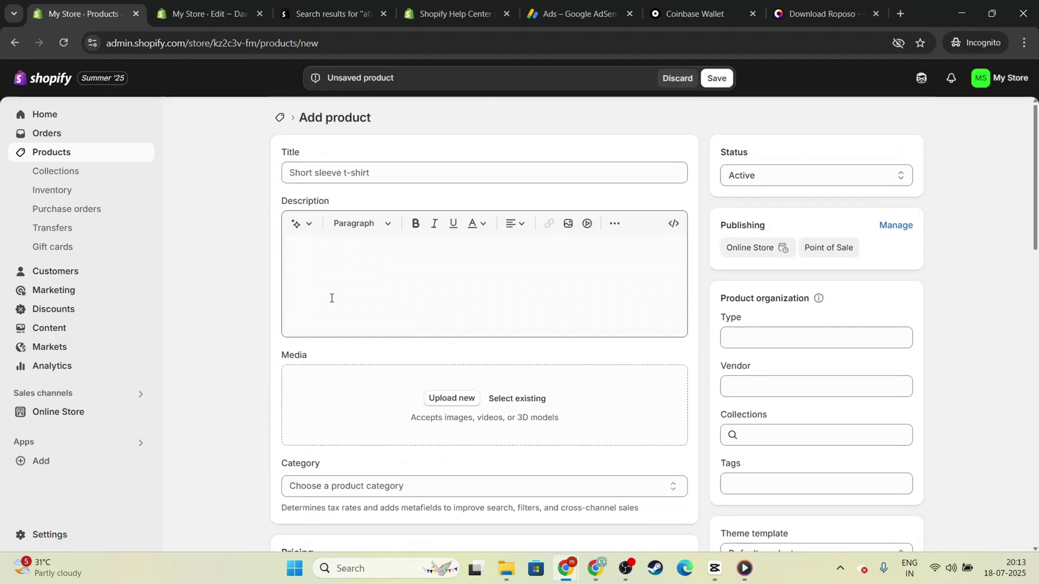
click(68, 461)
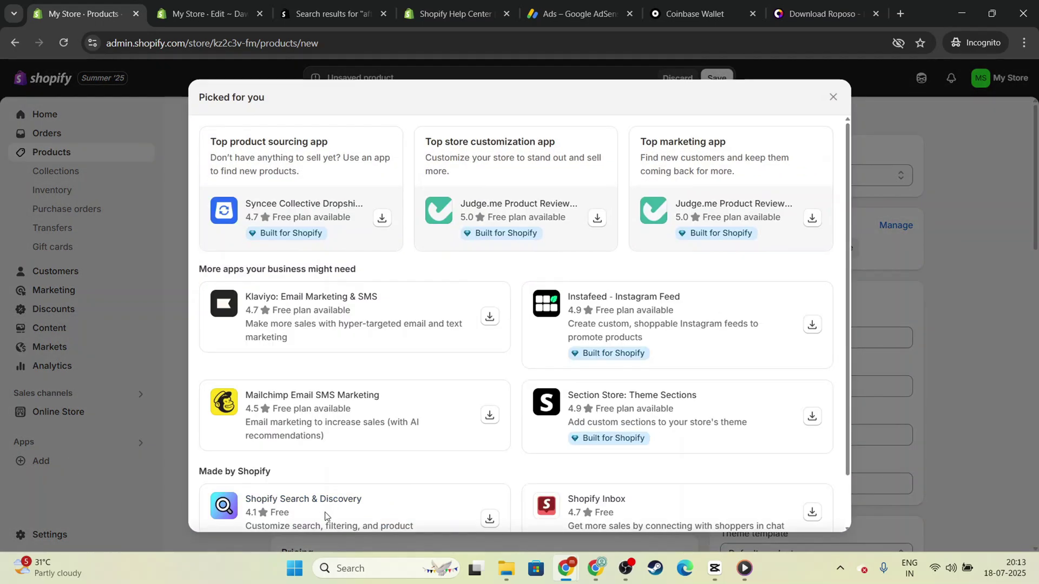
scroll(344, 499, down, 2)
click(333, 514)
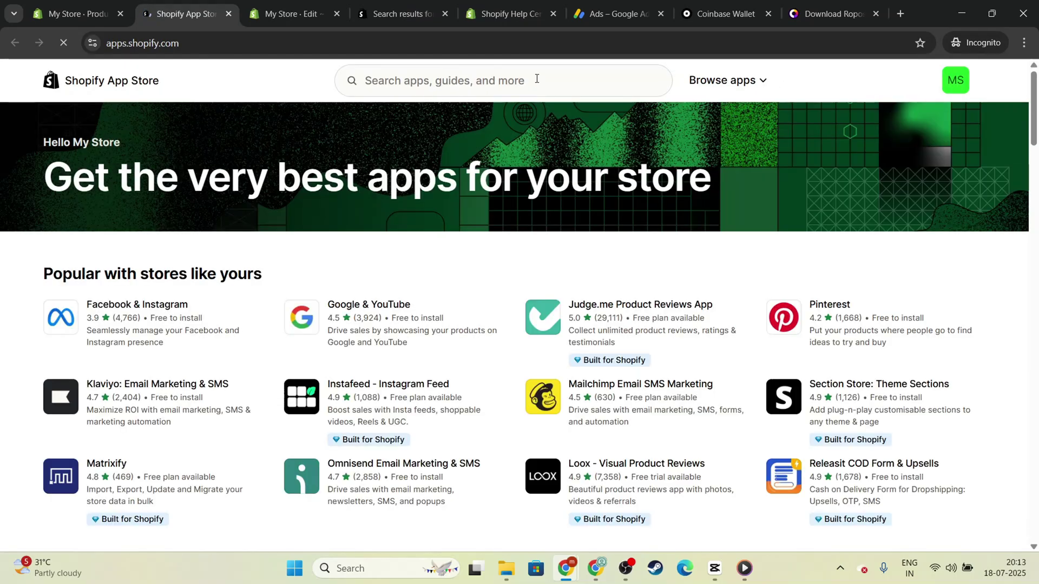
Search the App Store for "product variants".
click(537, 80)
text(produ)
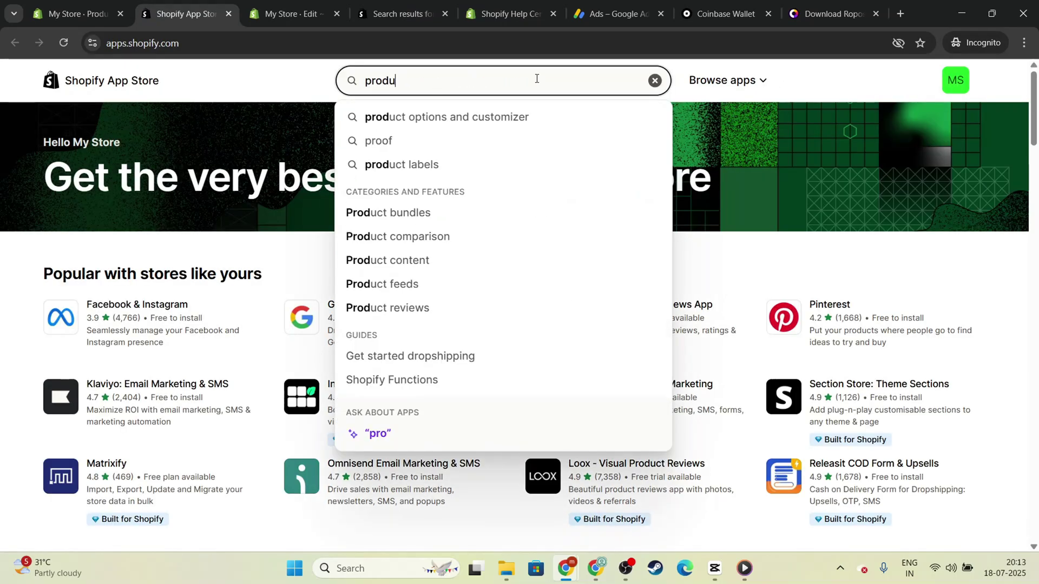
text(ct variat)
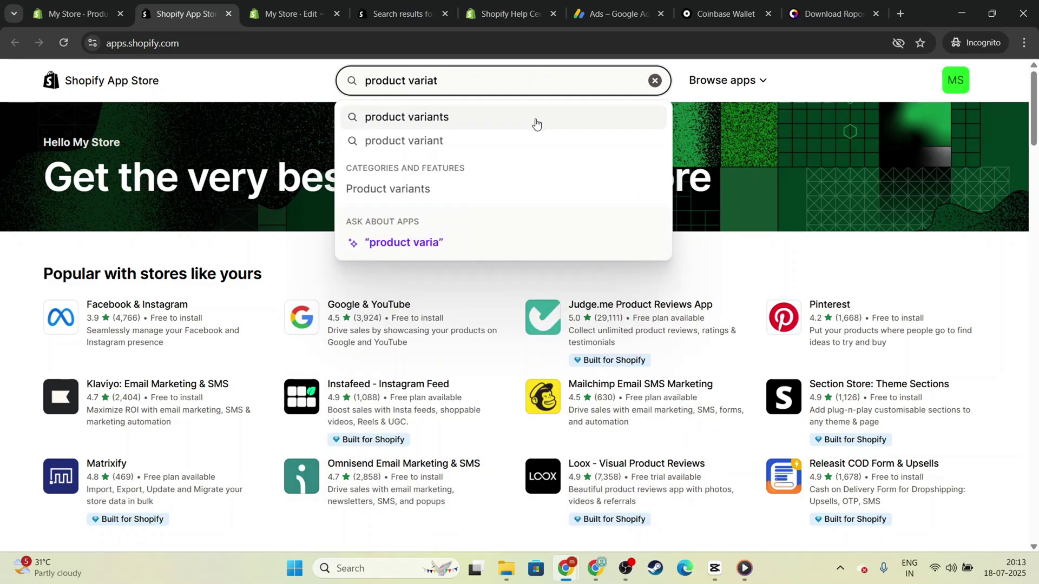
click(537, 119)
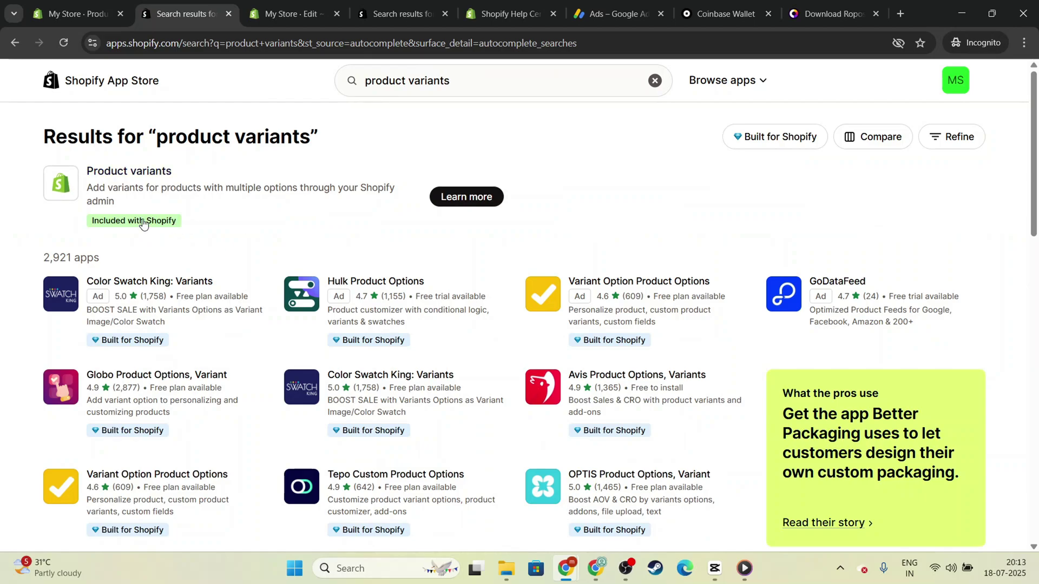
Review the built-in Product variants feature page and the Color Swatch King: Variants app listing.
click(136, 175)
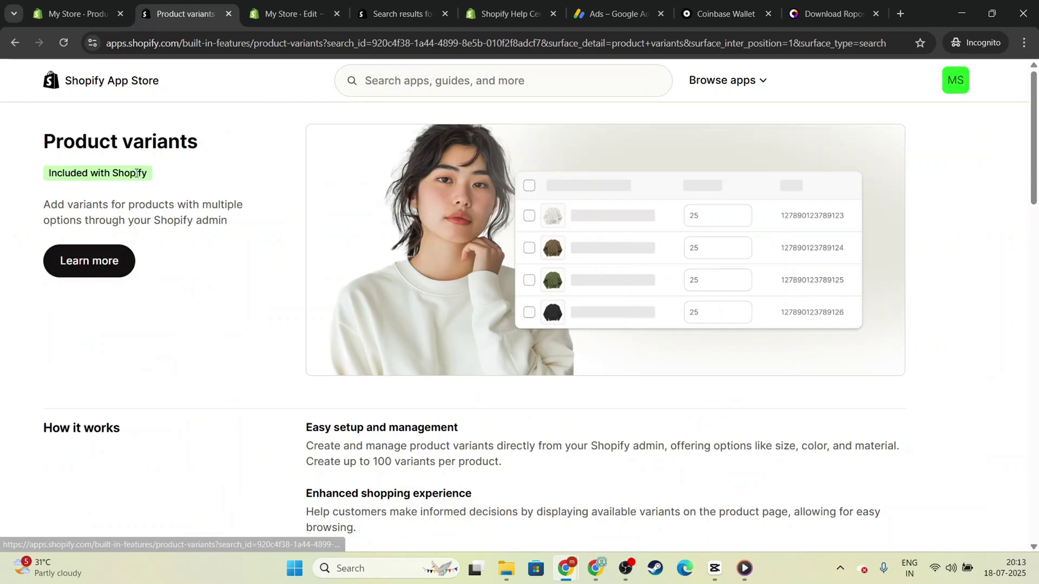
click(15, 43)
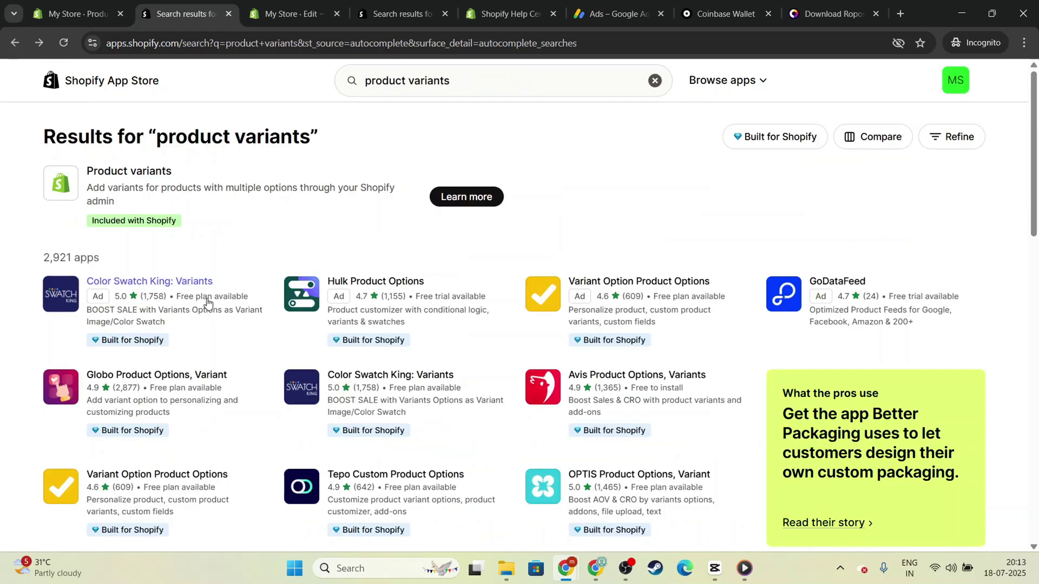
click(210, 308)
scroll(307, 341, down, 1)
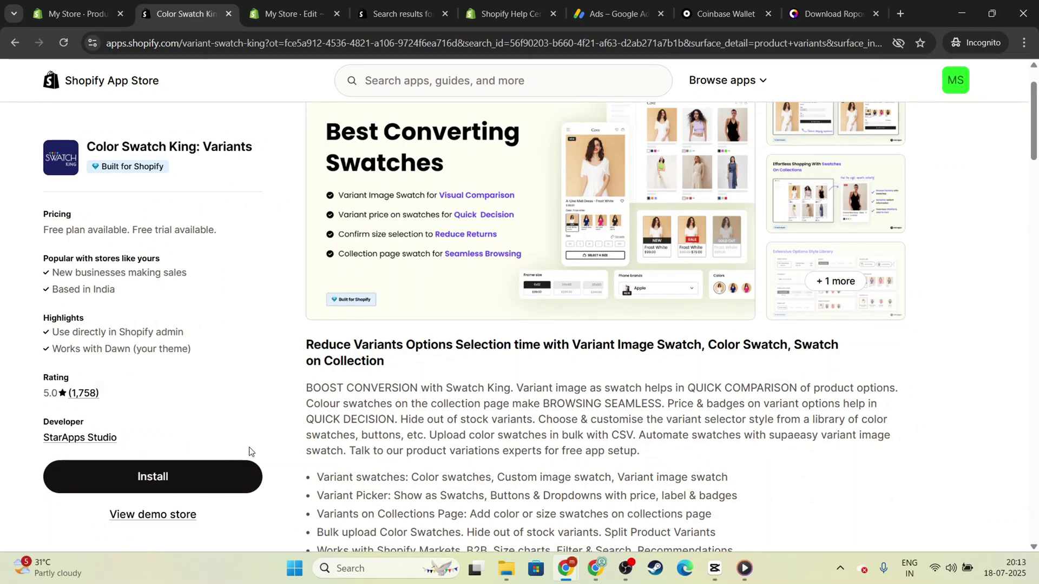
scroll(493, 379, down, 7)
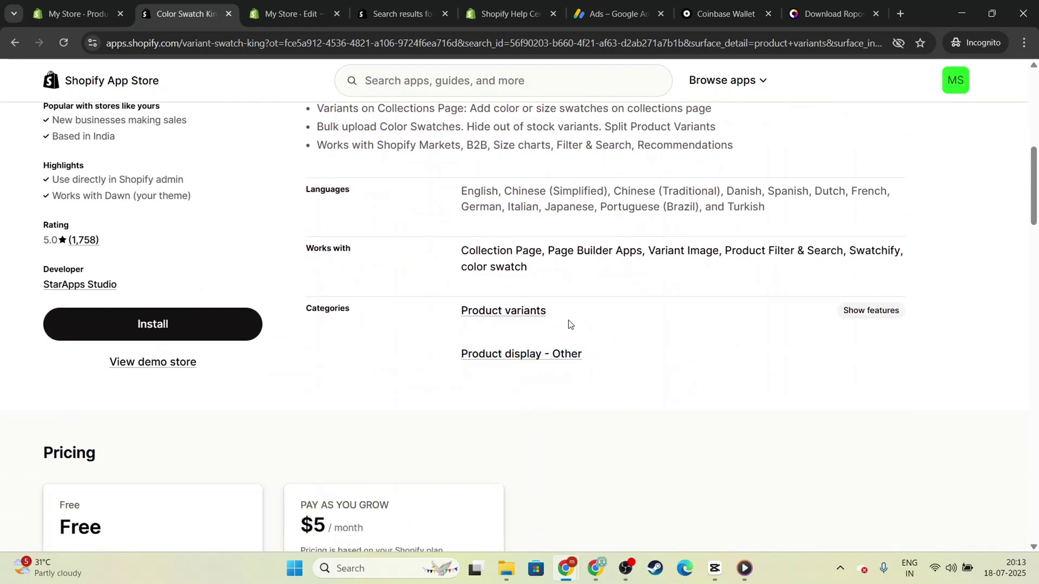
scroll(568, 325, up, 3)
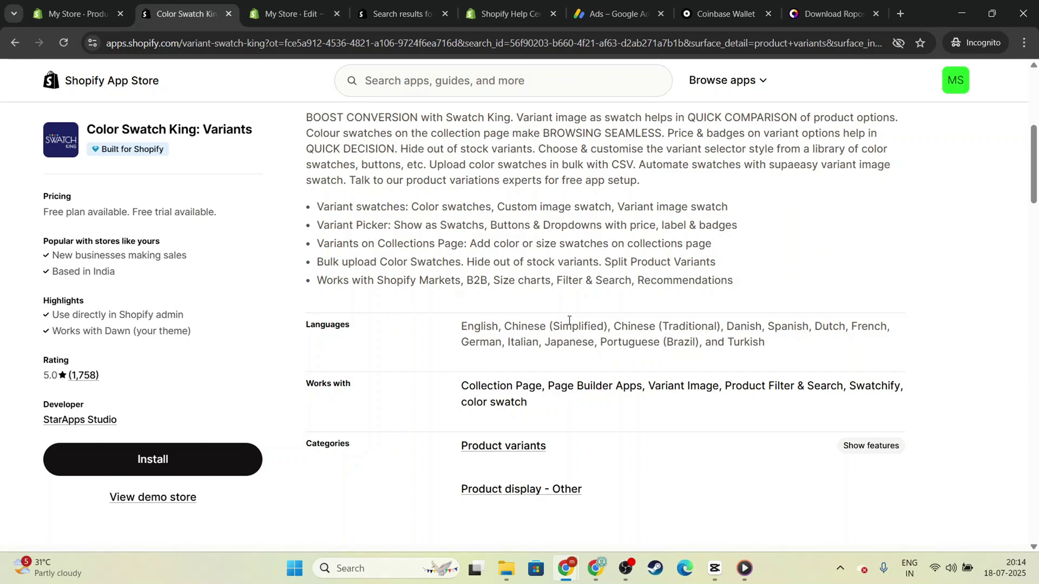
Return to the store admin, close the app recommendations and discard the unsaved product.
click(103, 12)
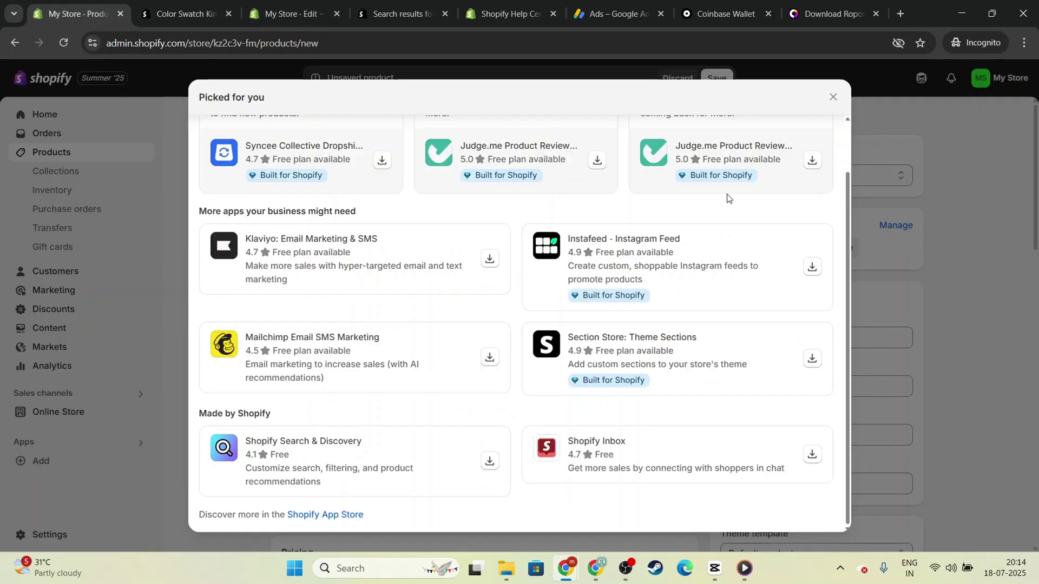
click(838, 98)
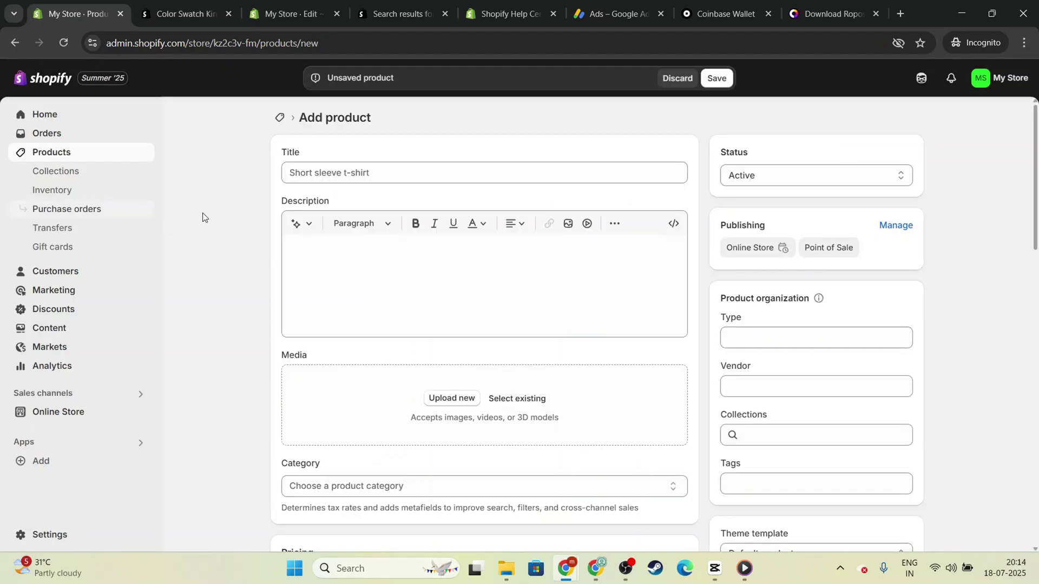
click(678, 79)
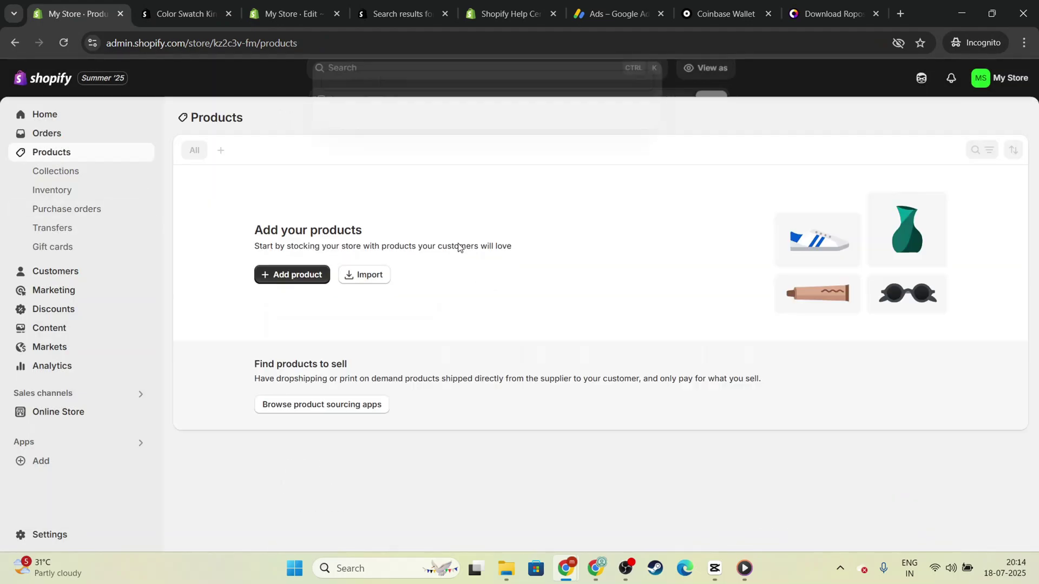
click(736, 153)
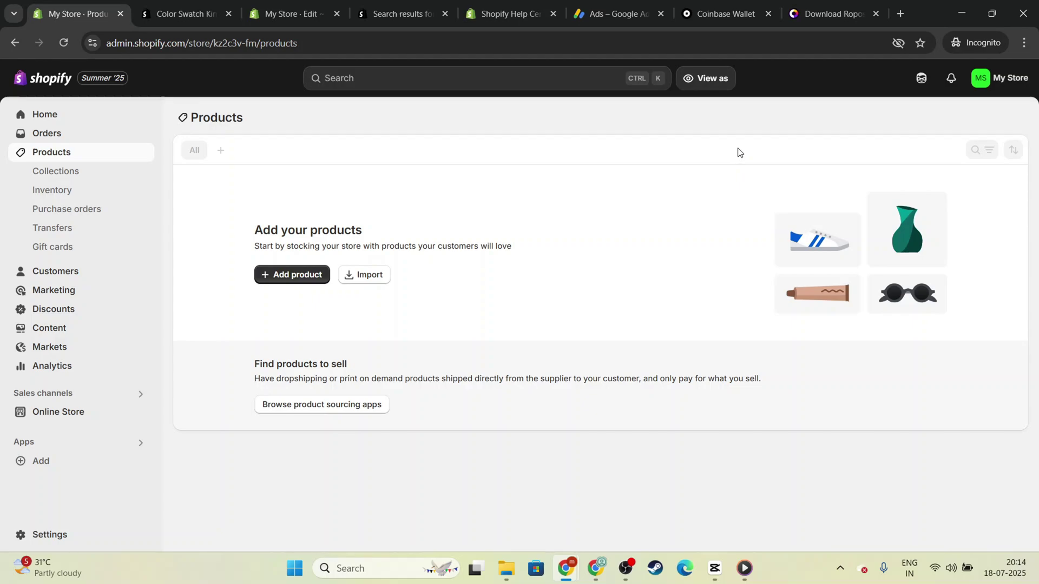